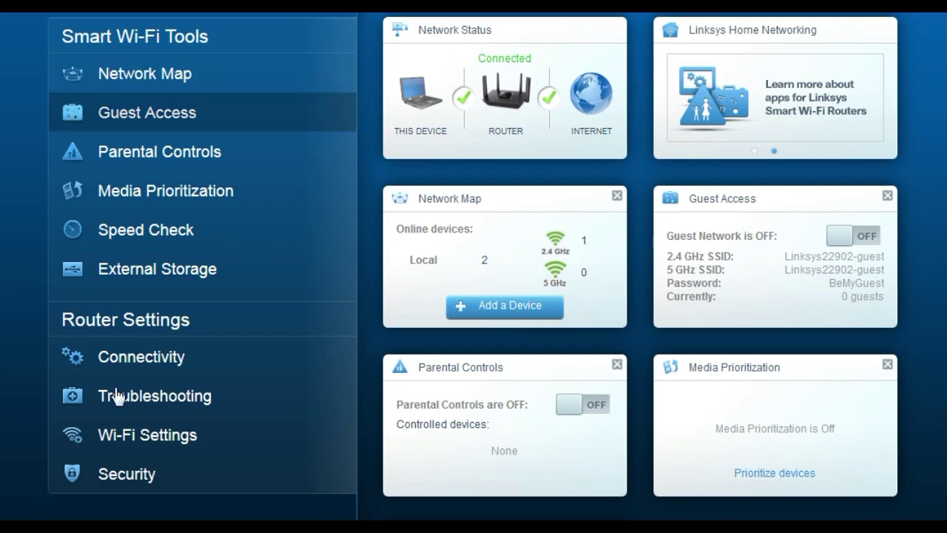
Step: Open the Internet Settings of the router's Connectivity section
left_click(162, 355)
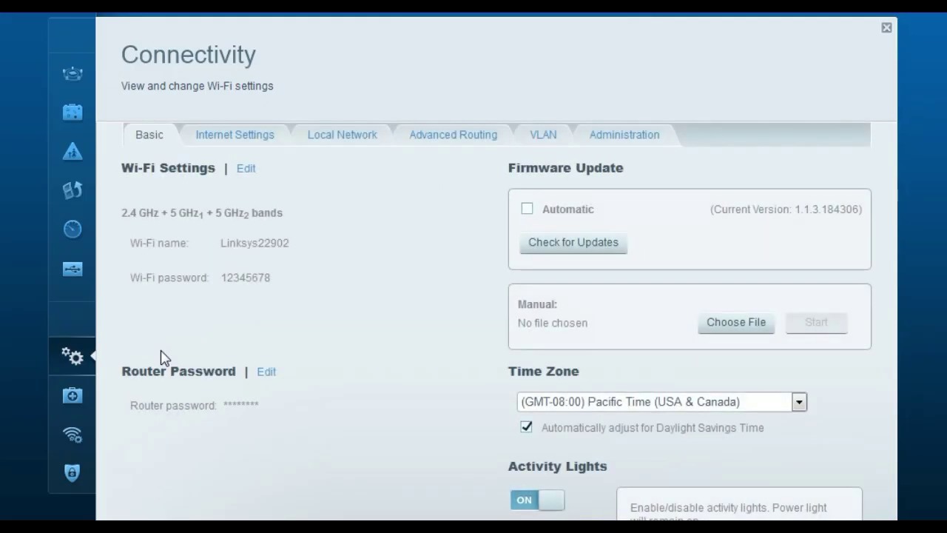
left_click(241, 138)
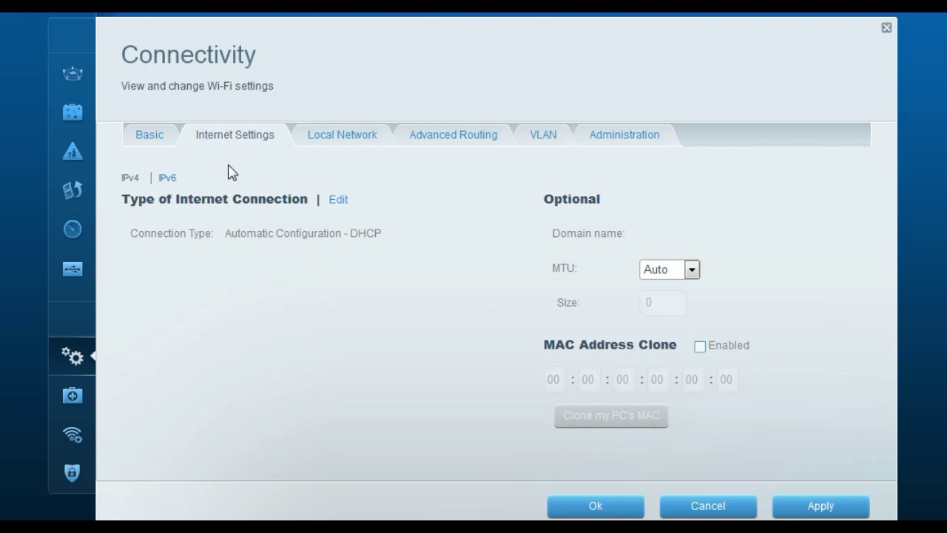
Step: Enable MAC Address Clone, set the Internet connection type to PPPoE, and go to its username and password fields
left_click(700, 346)
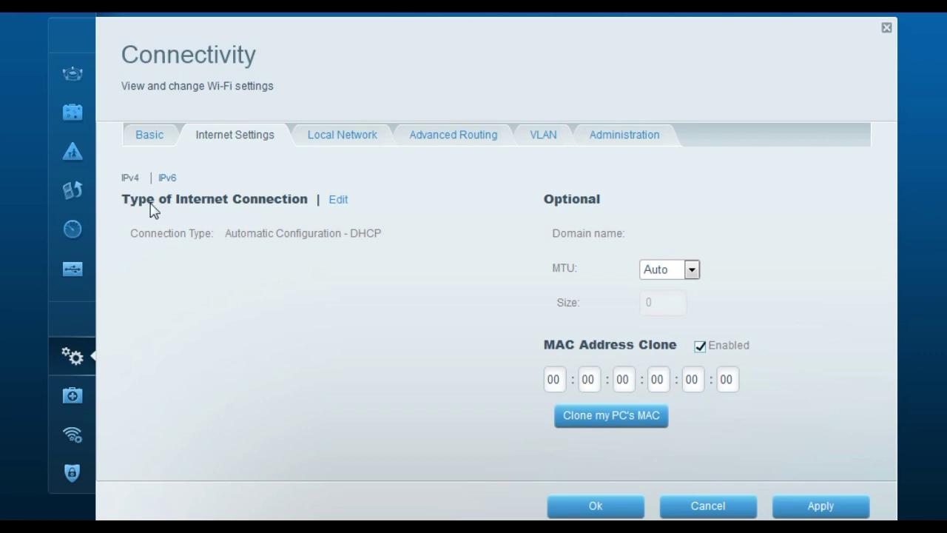
left_click(337, 199)
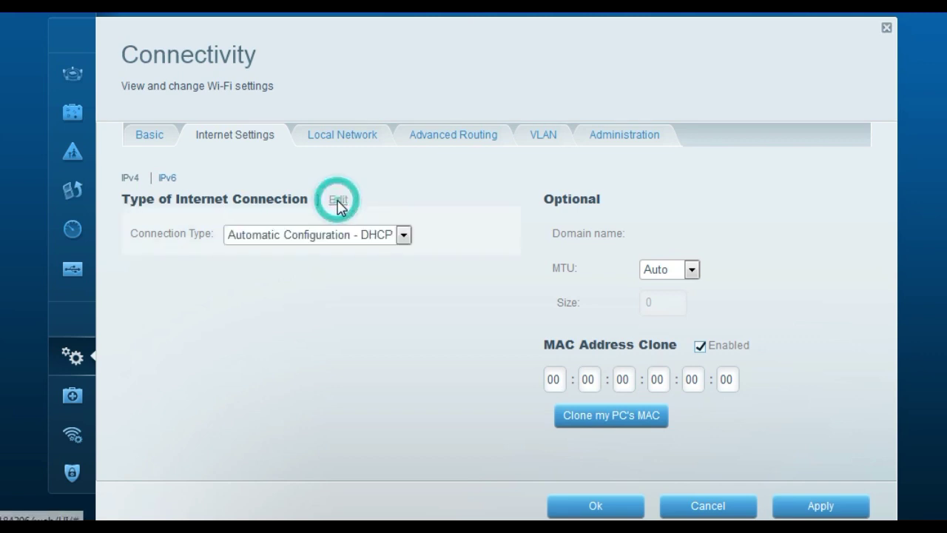
left_click(365, 236)
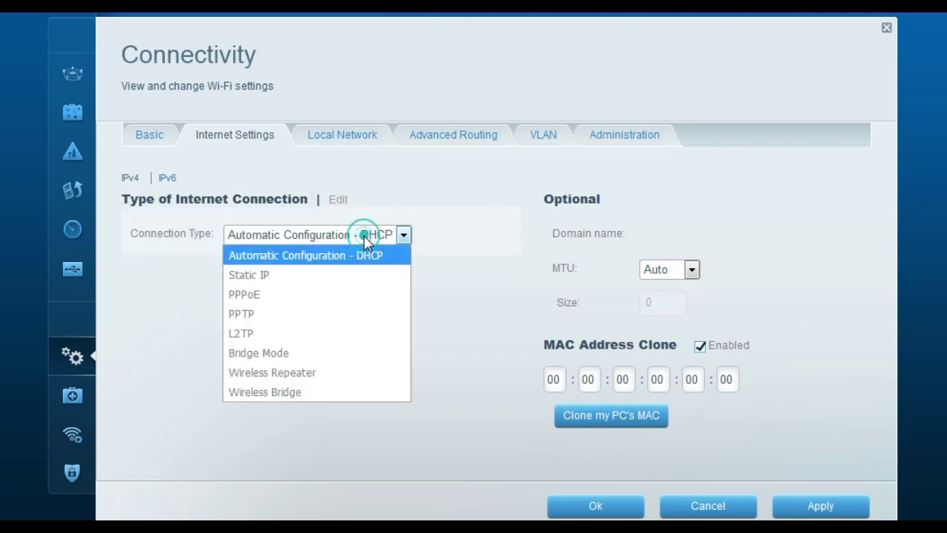
left_click(338, 294)
left_click(258, 268)
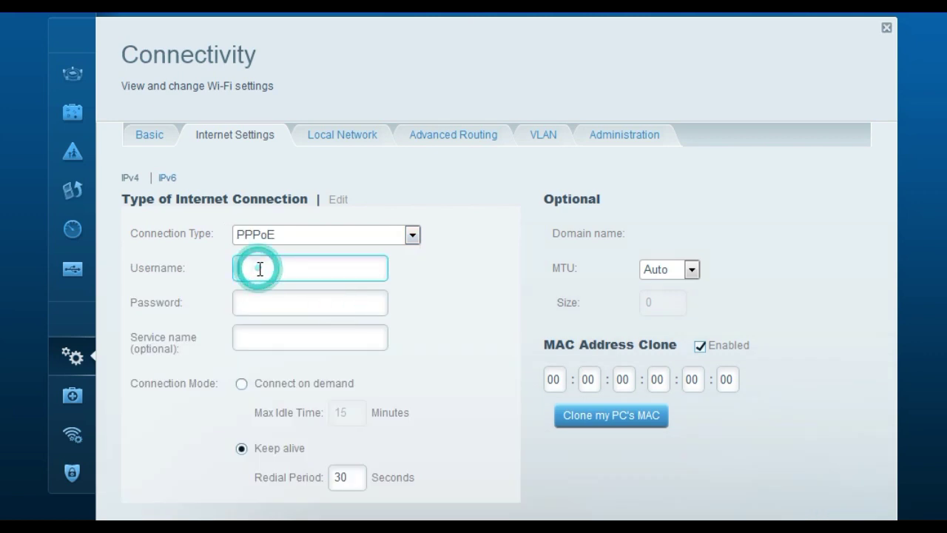
left_click(265, 305)
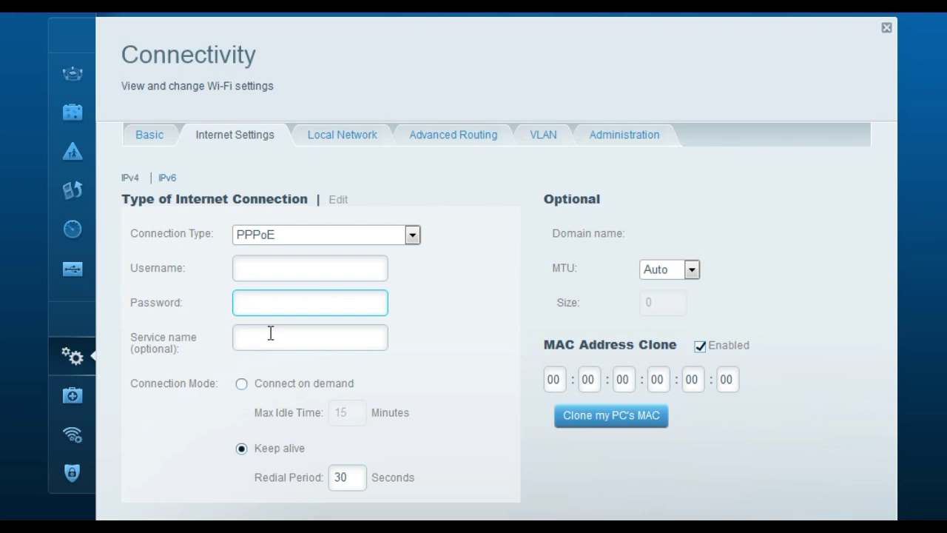
scroll(683, 324, "down", 2)
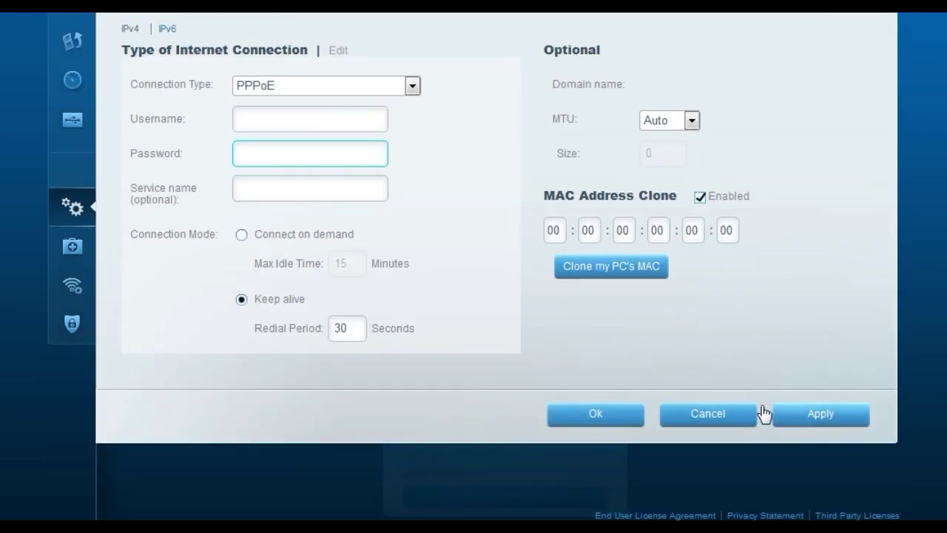
scroll(332, 244, "up", 2)
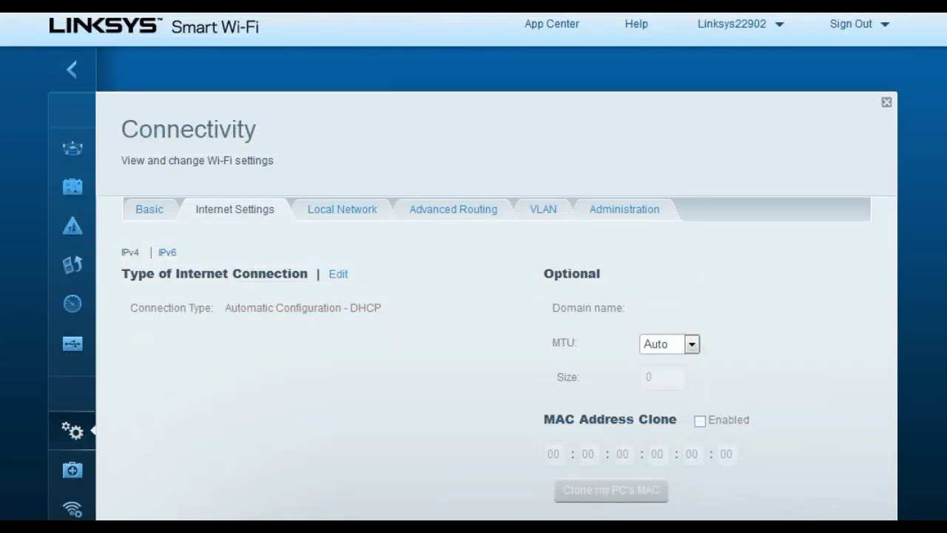
Step: Set the type of Internet connection to Static IP to show its address, gateway and DNS fields
left_click(338, 275)
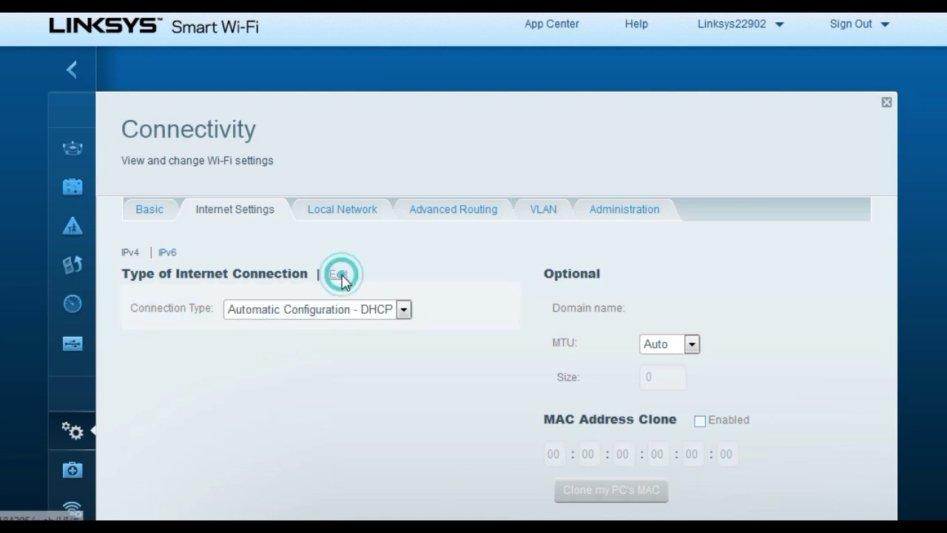
left_click(403, 310)
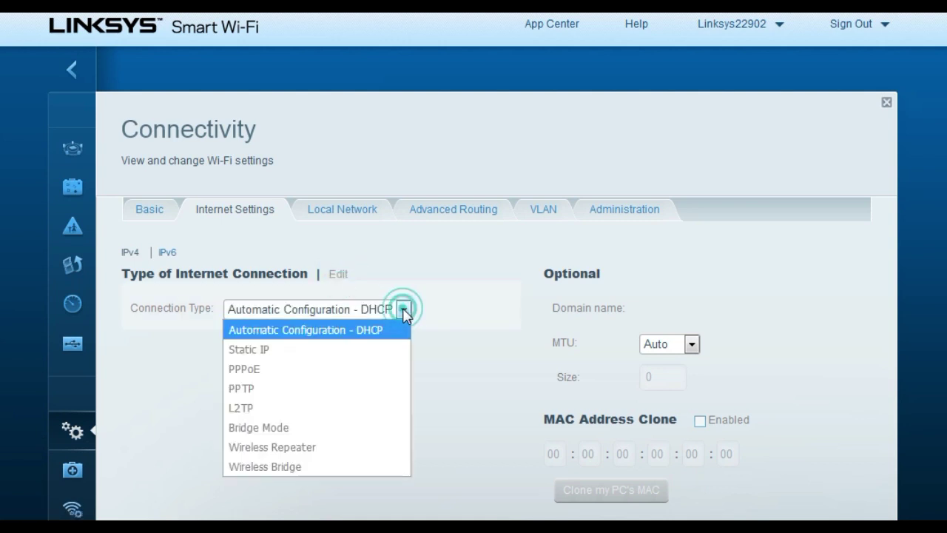
left_click(325, 351)
scroll(499, 277, "down", 2)
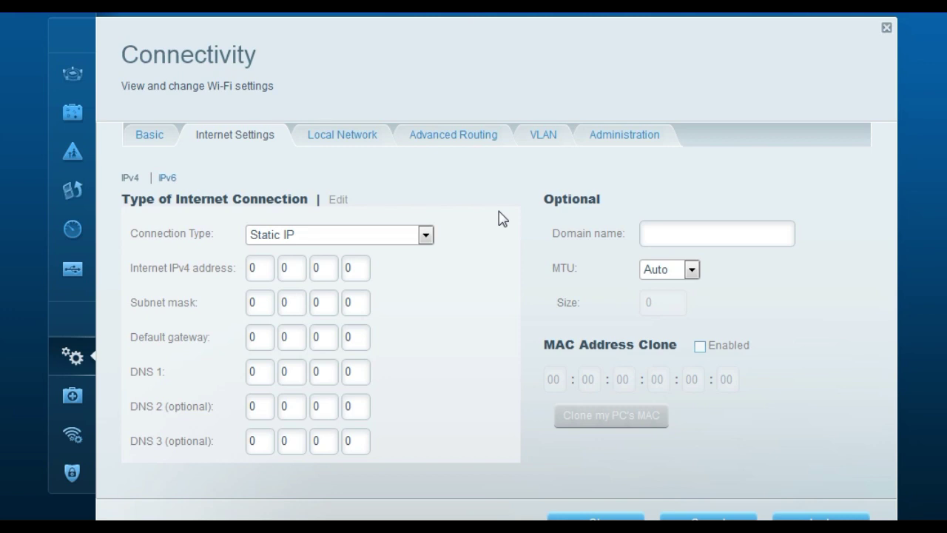
Step: Turn off band steering in the Wi-Fi Settings so that each band has its own individual network
left_click(77, 441)
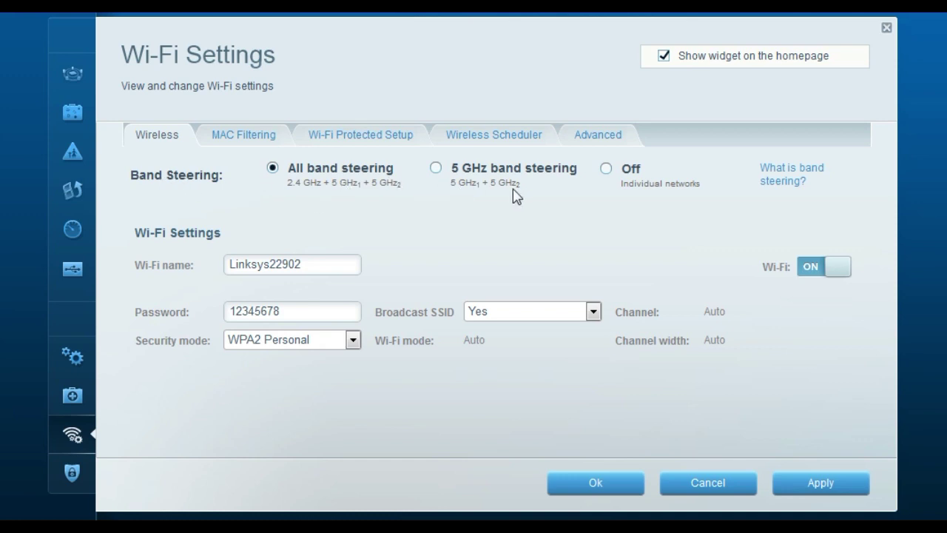
left_click(607, 169)
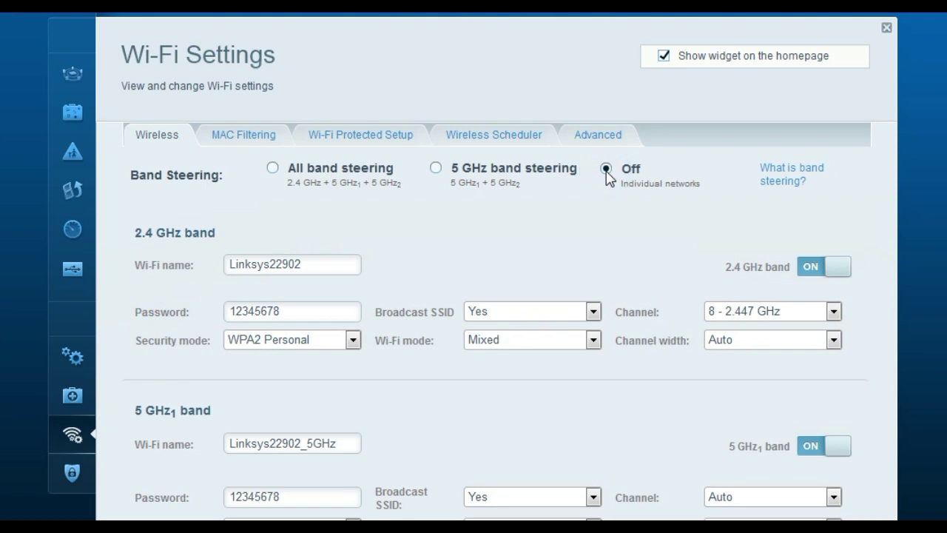
scroll(644, 200, "down", 1)
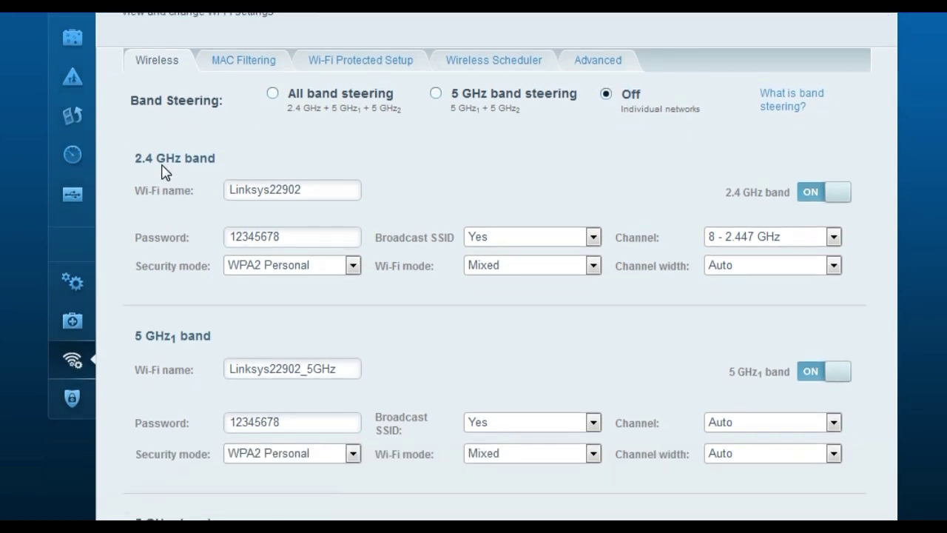
scroll(209, 289, "down", 1)
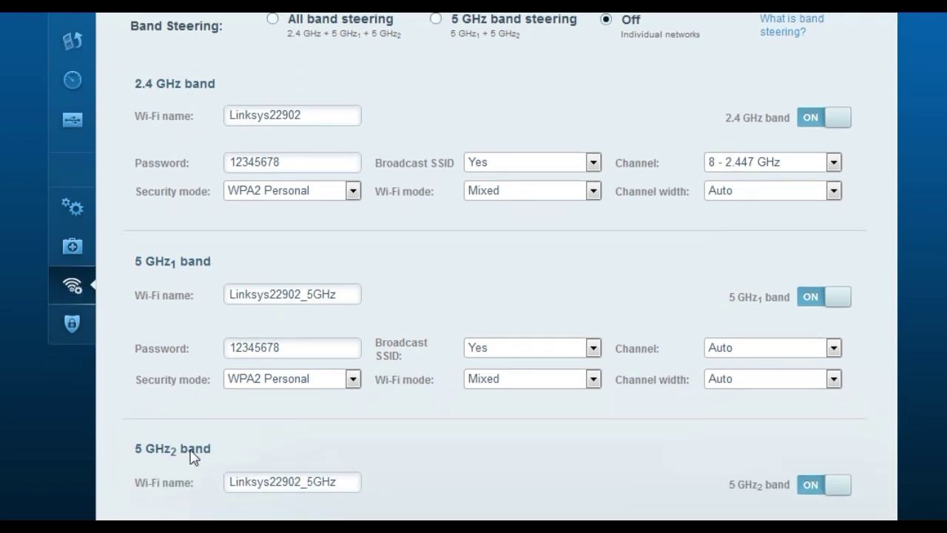
Step: Rename the 2.4 GHz band's Wi-Fi network to FixHomeNetwork
left_click(335, 122)
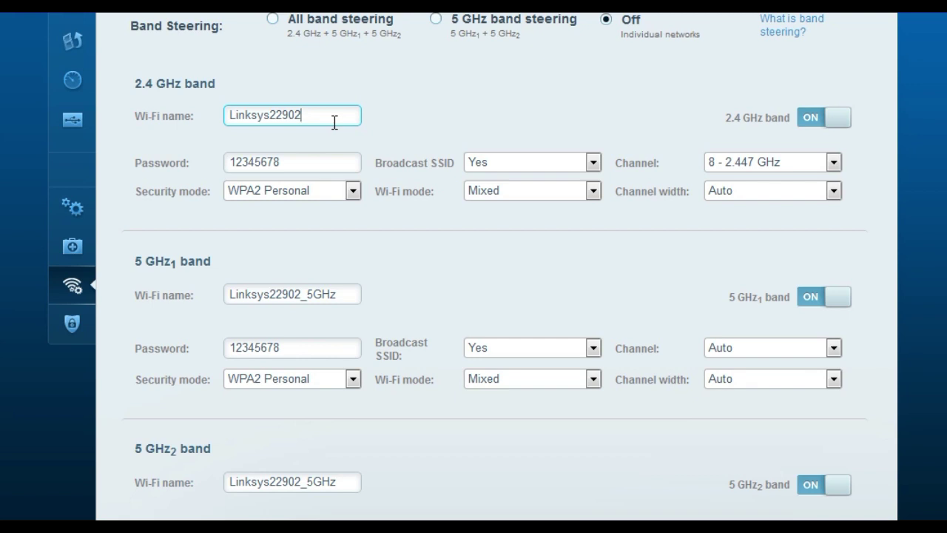
double_click(334, 122)
type("Fix")
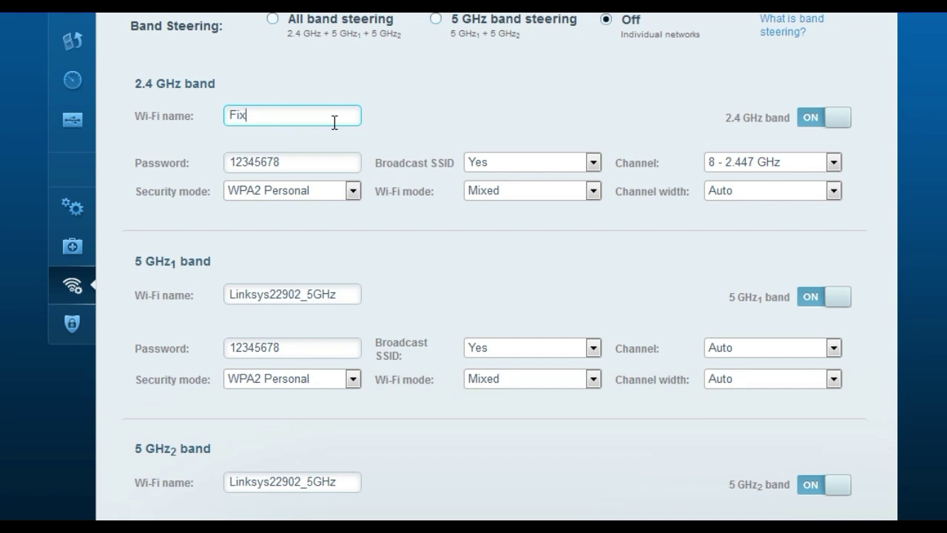
type("HomeNetwork")
Step: Copy the 2.4 GHz Wi-Fi name and reuse it to rename the 5 GHz1 band's network to FixHomeNetwork-5ghz
double_click(334, 122)
key("ctrl+c")
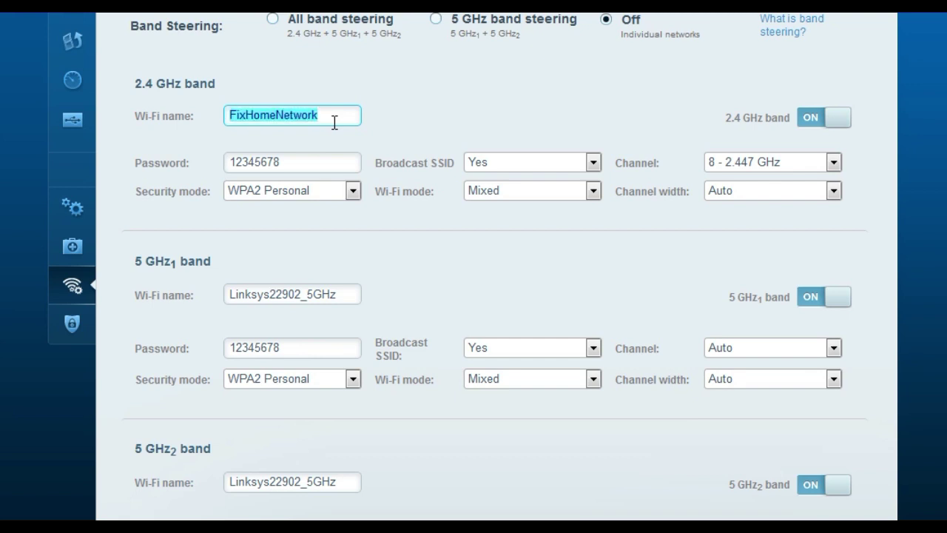
double_click(286, 295)
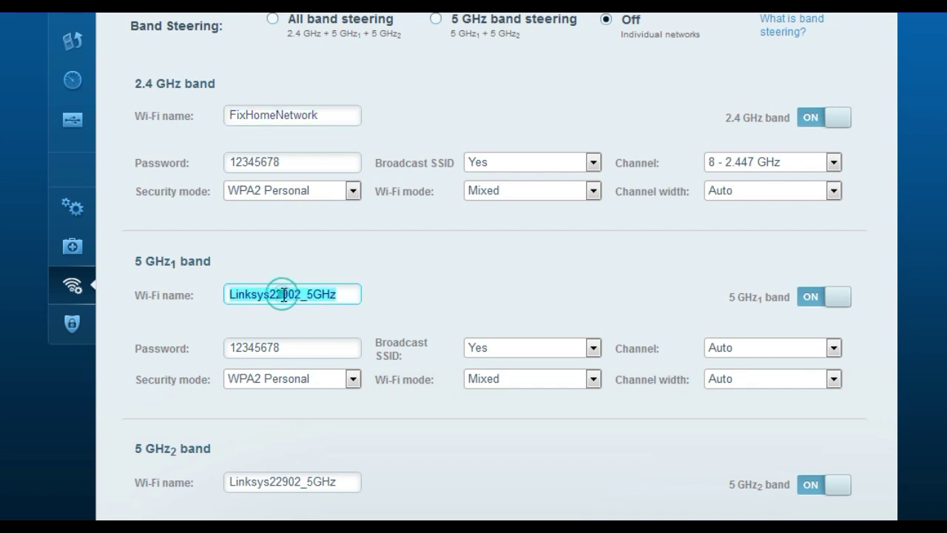
key("ctrl+v")
type("-")
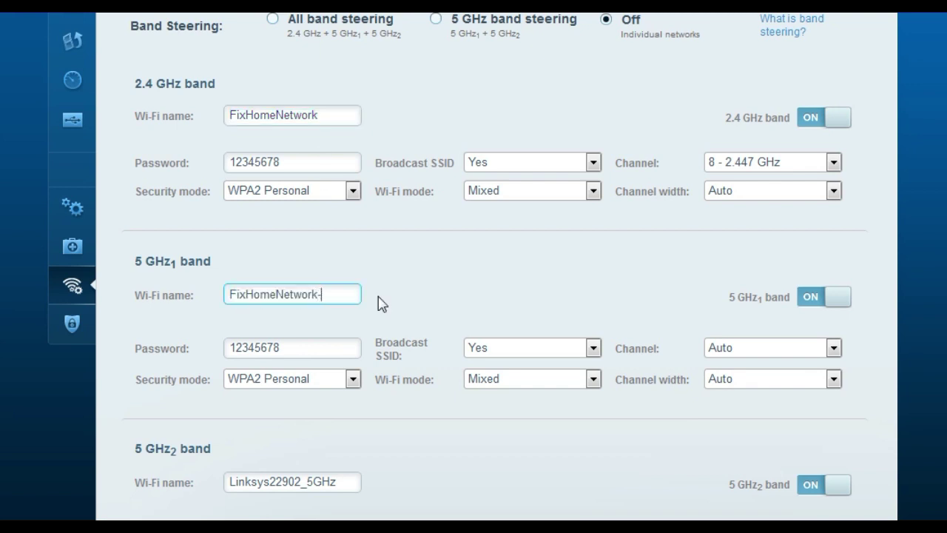
type("5ghz")
Step: Rename the 5 GHz2 band's Wi-Fi network to FixHomeNetwork-5ghz2, reusing the copied name
scroll(301, 444, "down", 3)
double_click(291, 333)
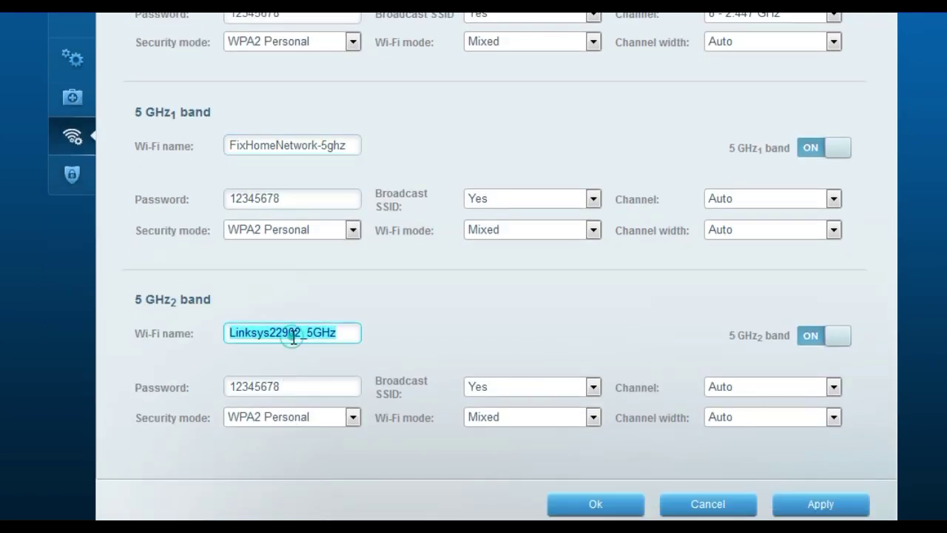
key("ctrl+v")
type("-")
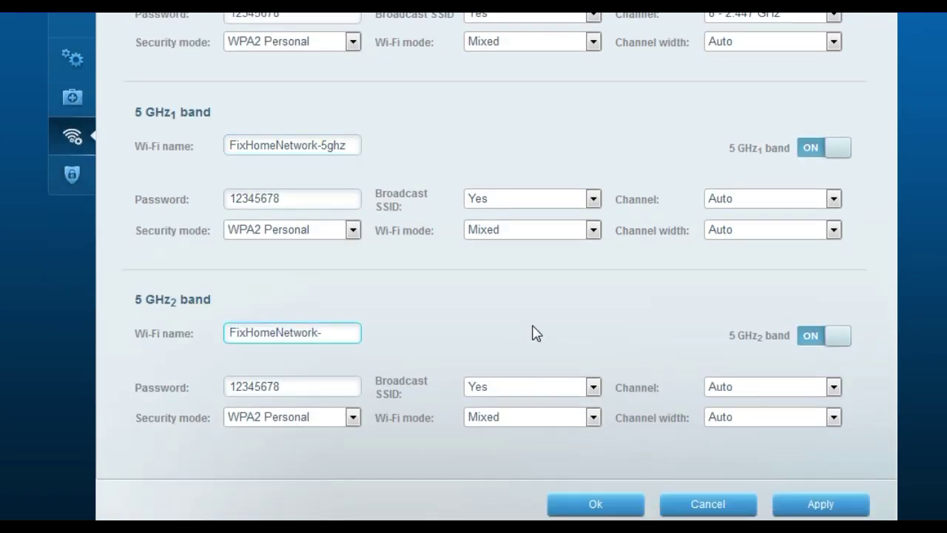
type("5ghz2")
Step: Highlight the 2.4 GHz band's Wi-Fi password and turn off the 5 GHz2 band
scroll(333, 123, "up", 1)
double_click(303, 83)
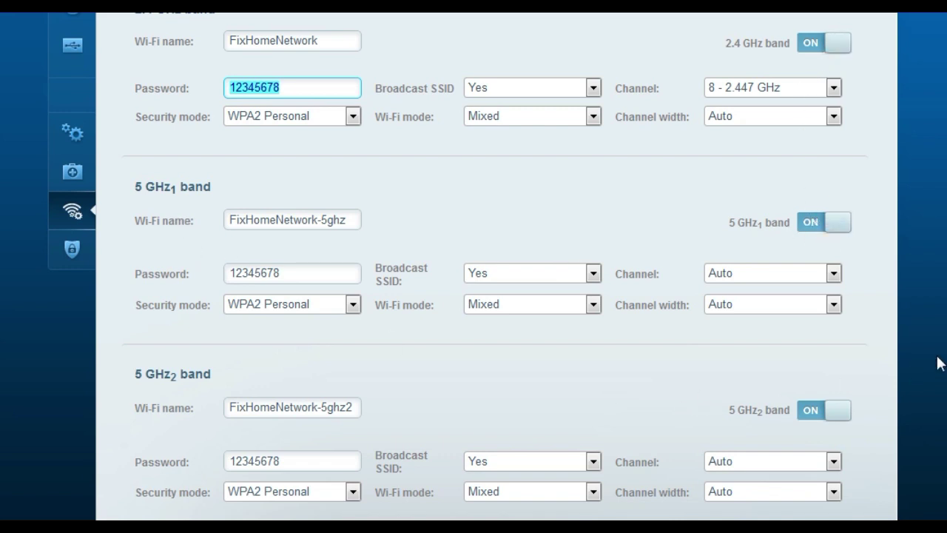
scroll(863, 385, "down", 1)
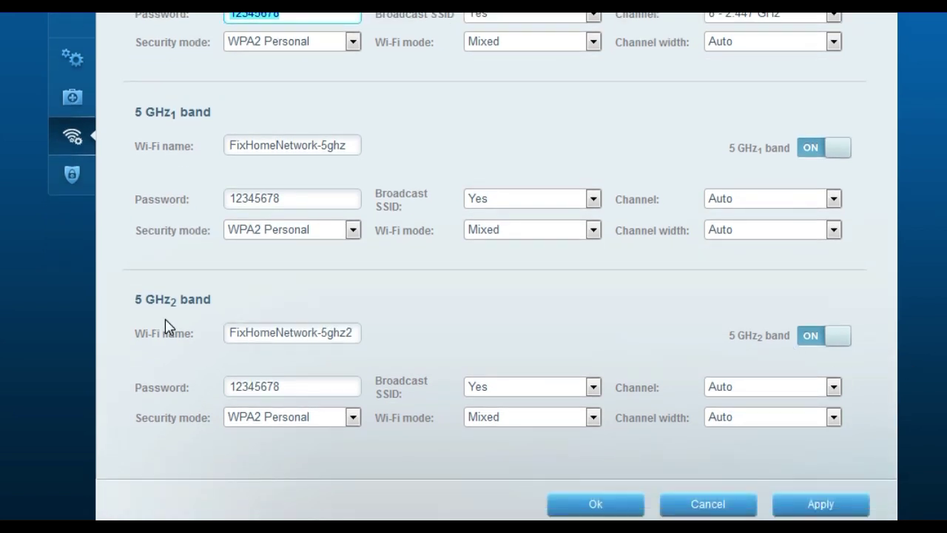
left_click(837, 336)
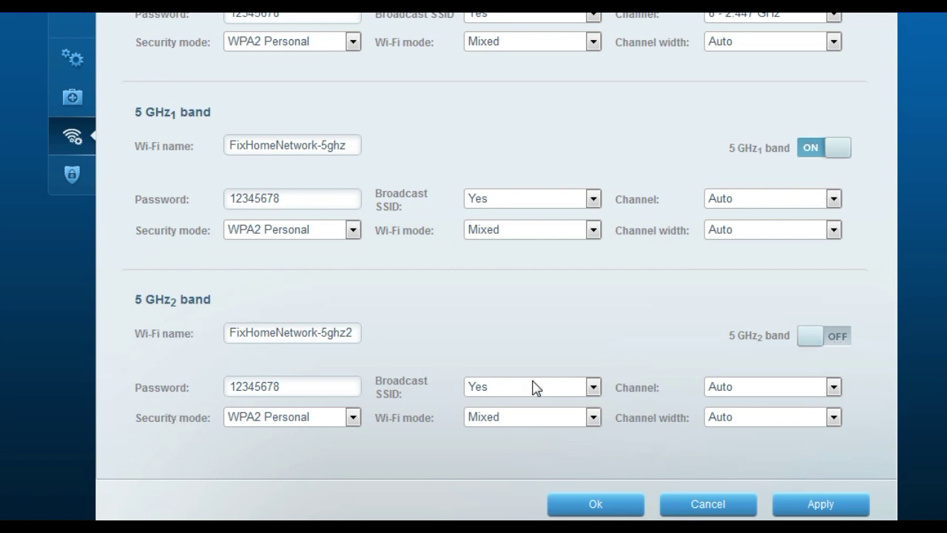
scroll(537, 389, "up", 3)
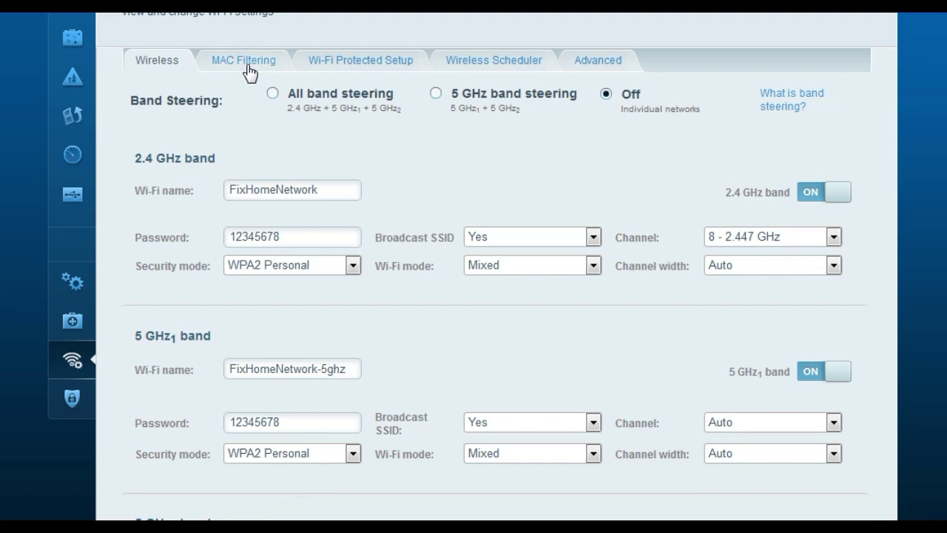
Step: Open Guest Access from the router home page and turn on Allow guest access
scroll(226, 148, "up", 2)
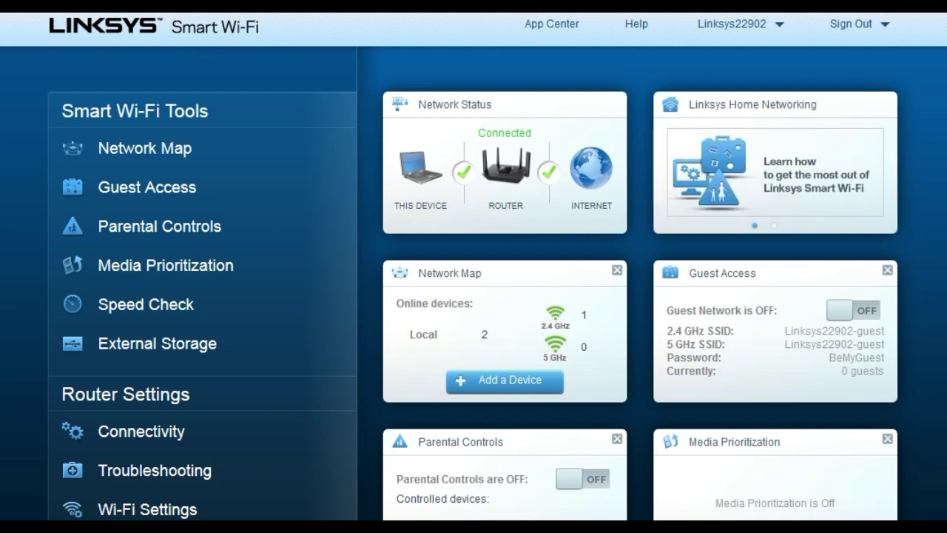
left_click(167, 188)
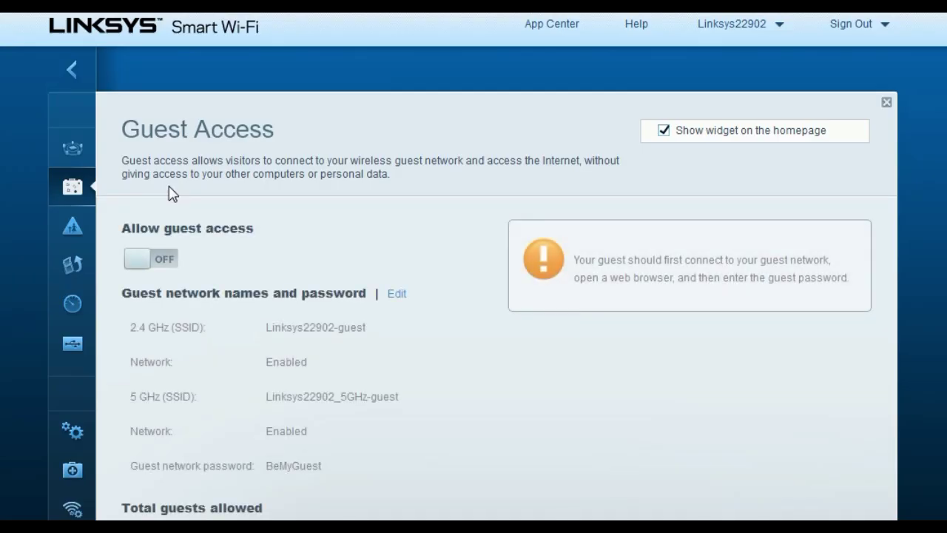
left_click(170, 259)
scroll(162, 262, "down", 1)
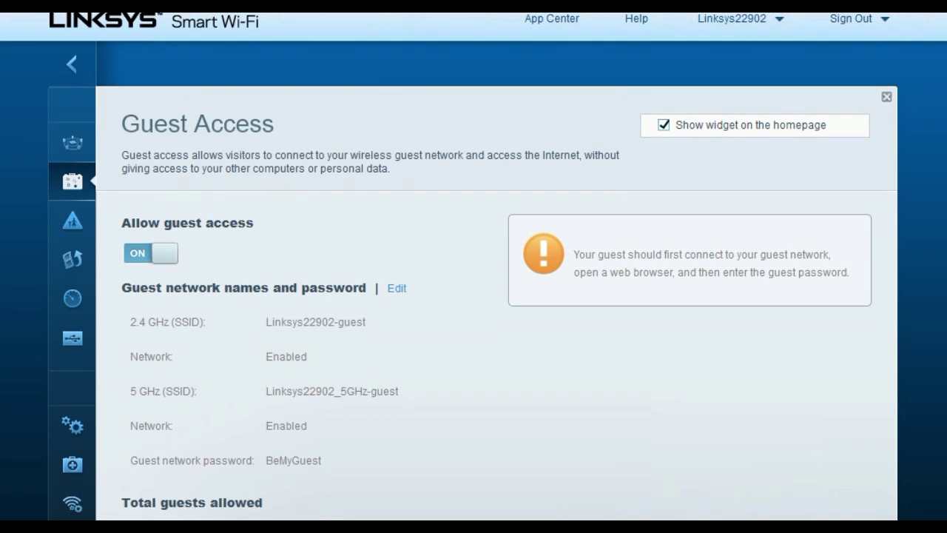
scroll(121, 271, "down", 1)
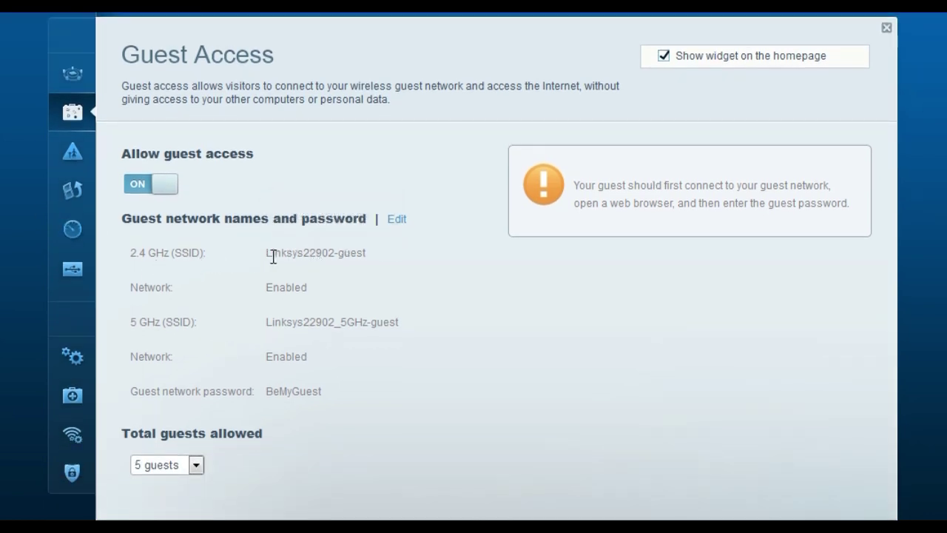
Step: Edit the guest network settings and enable both the 2.4 GHz and 5 GHz guest networks
left_click_drag(266, 252, 420, 280)
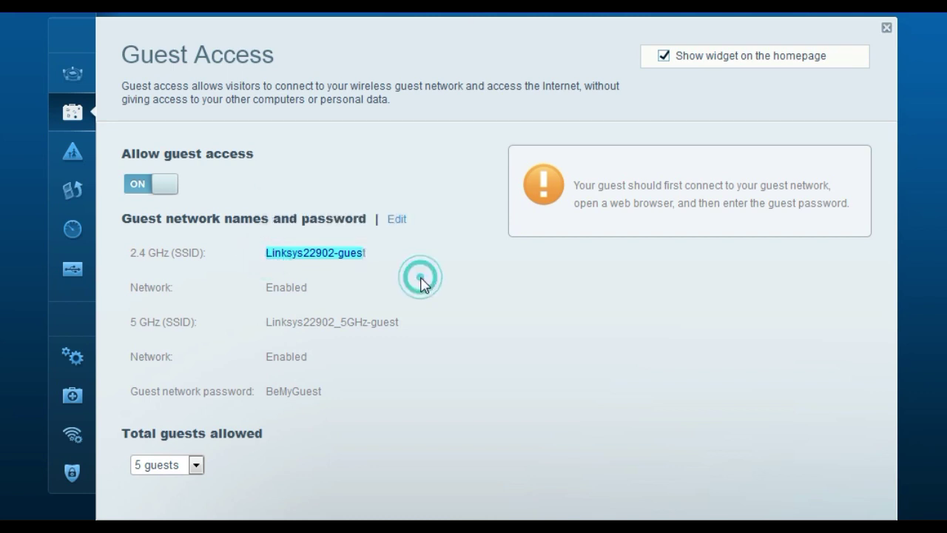
left_click(309, 277)
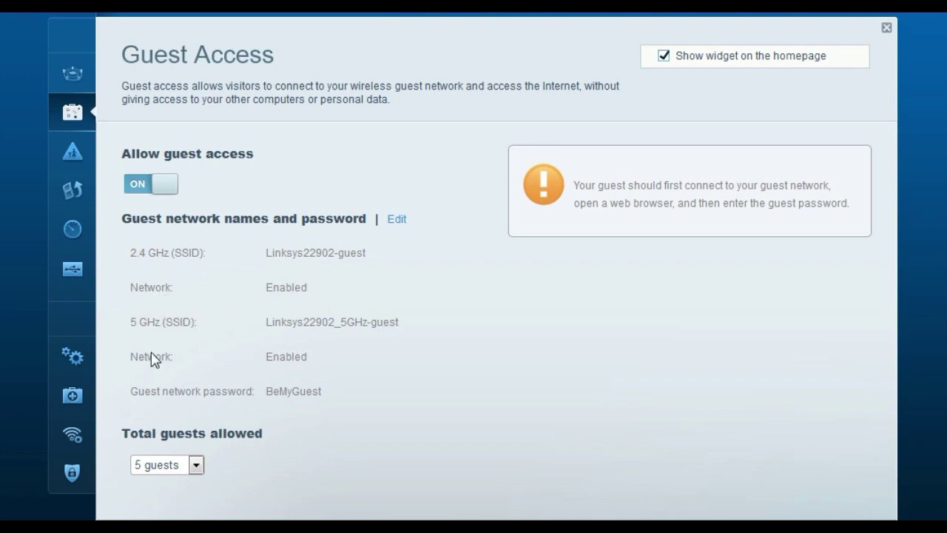
left_click(399, 222)
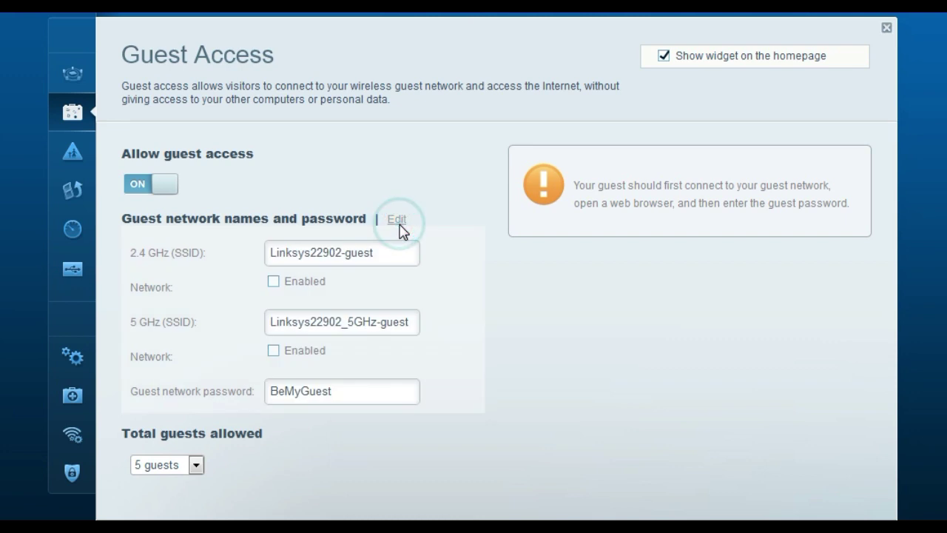
left_click(381, 252)
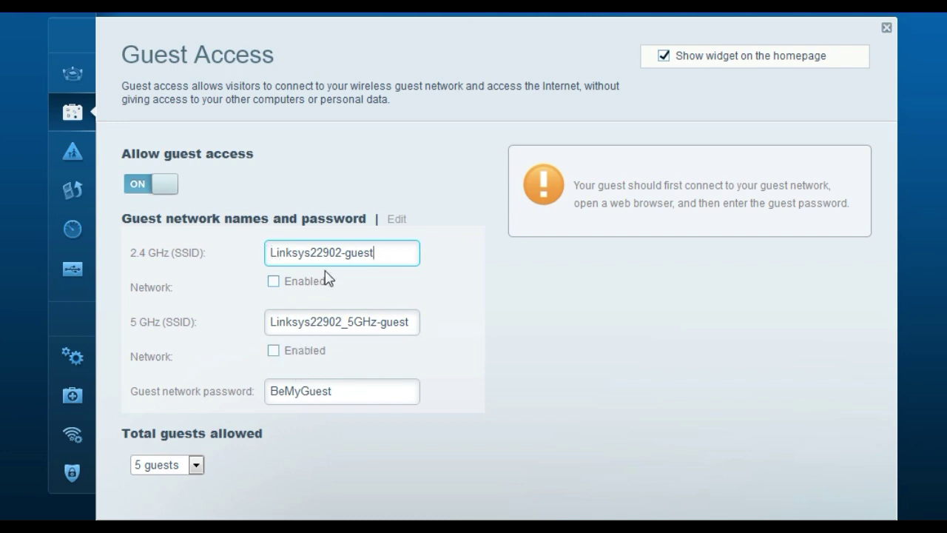
left_click(273, 282)
left_click(274, 350)
Step: Highlight the guest network password to review it, leaving the field as it is
scroll(415, 365, "down", 4)
double_click(364, 239)
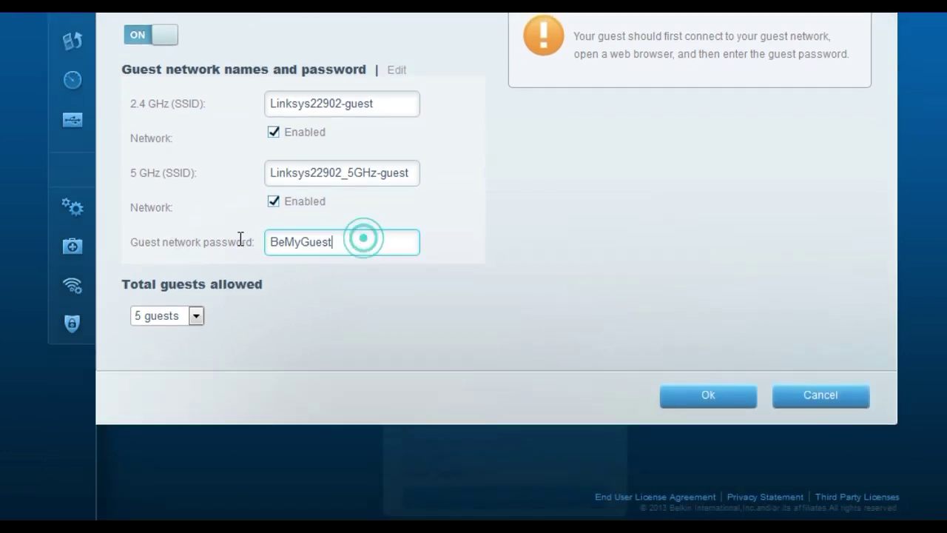
scroll(508, 286, "up", 2)
left_click(375, 317)
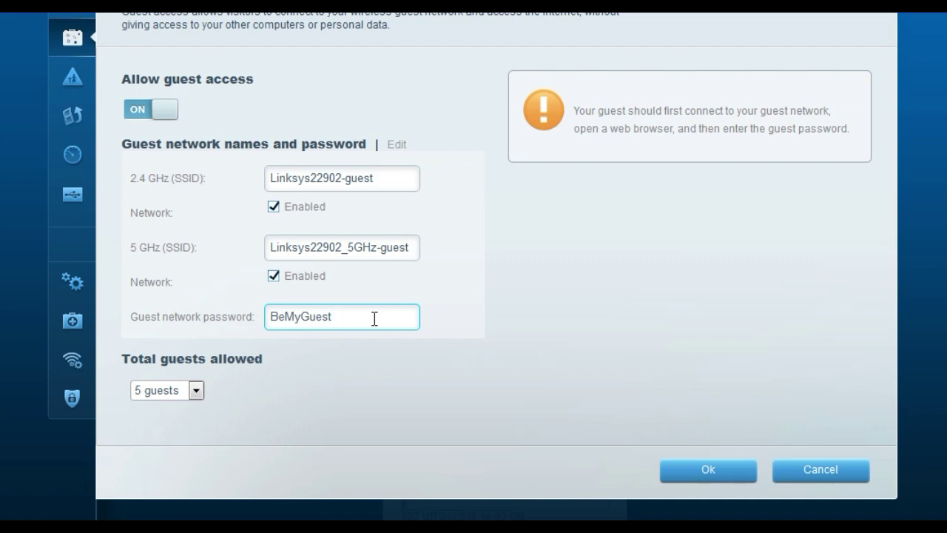
double_click(373, 317)
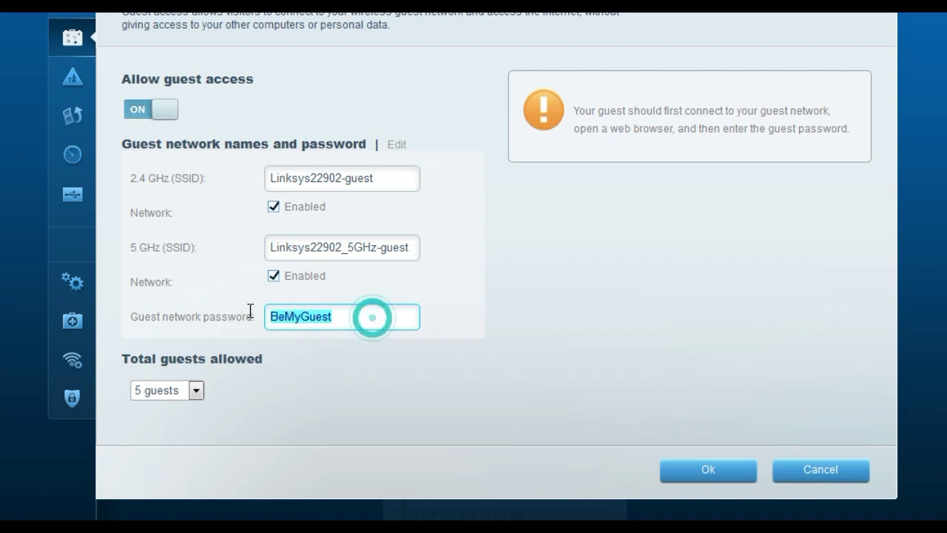
left_click(336, 354)
Step: Set the total guests allowed to 10 guests and apply the guest access changes to the router
left_click(196, 392)
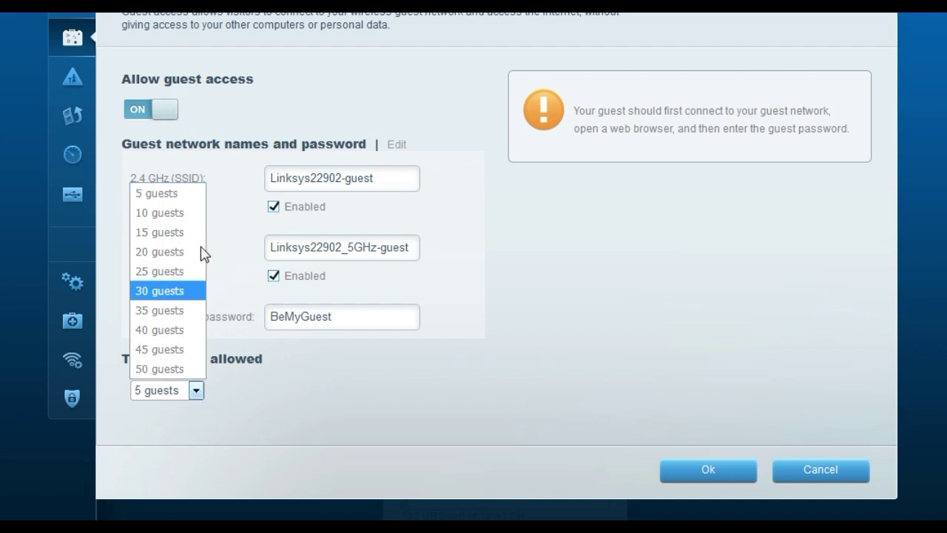
left_click(183, 214)
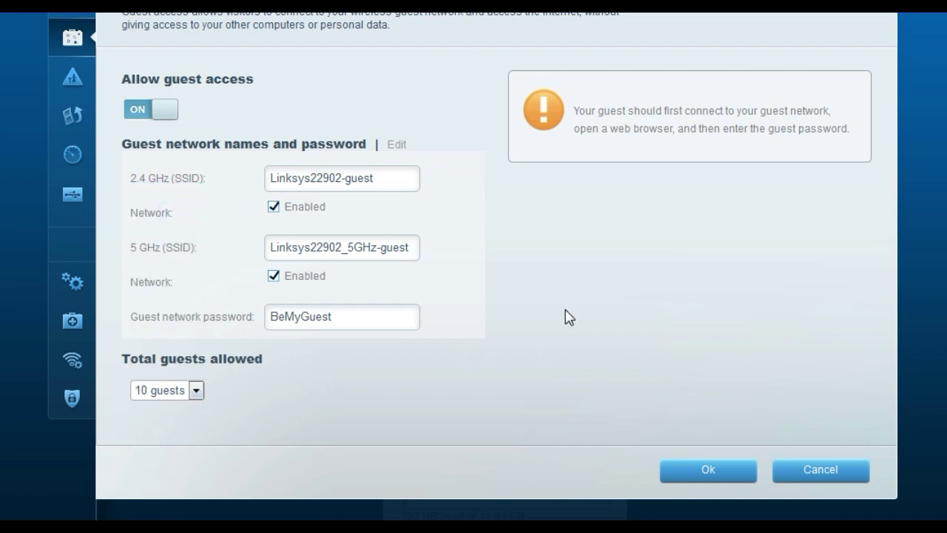
scroll(568, 317, "up", 2)
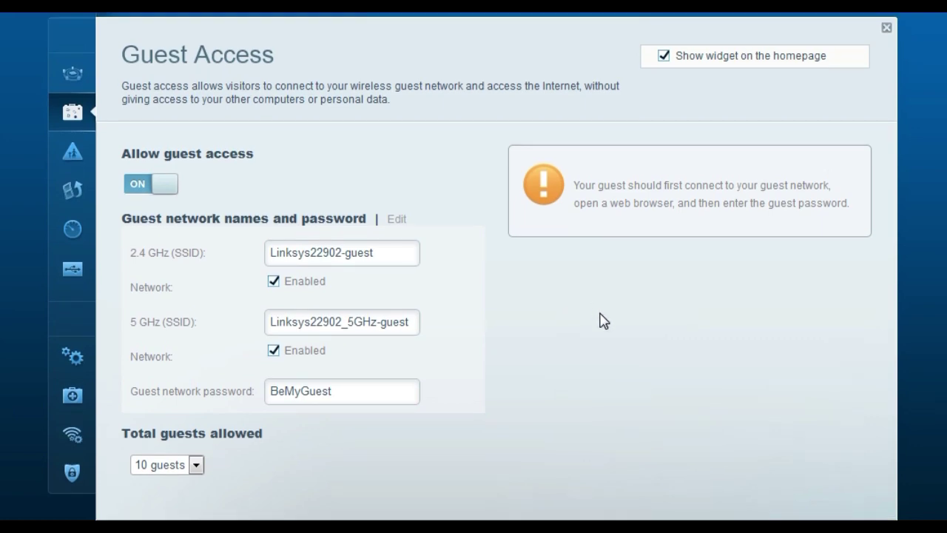
scroll(600, 321, "down", 2)
left_click(712, 400)
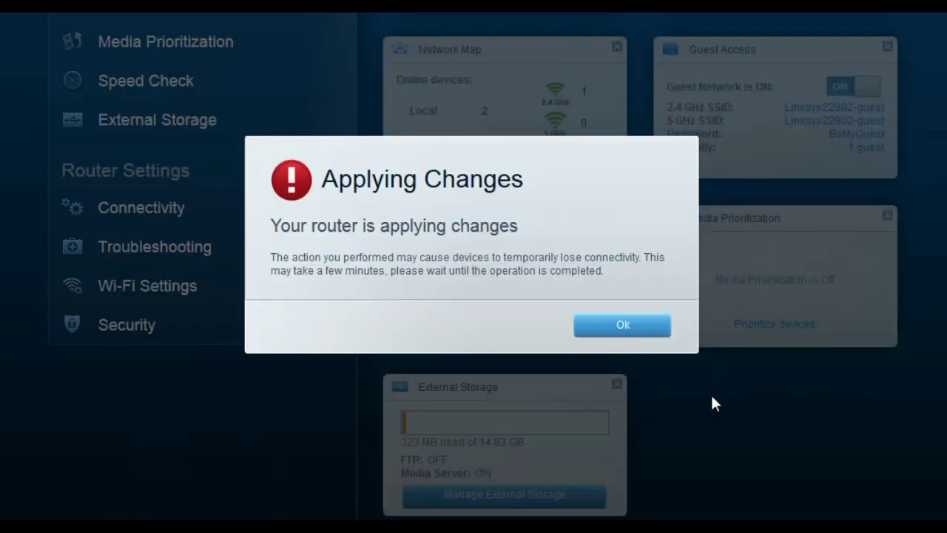
left_click(596, 326)
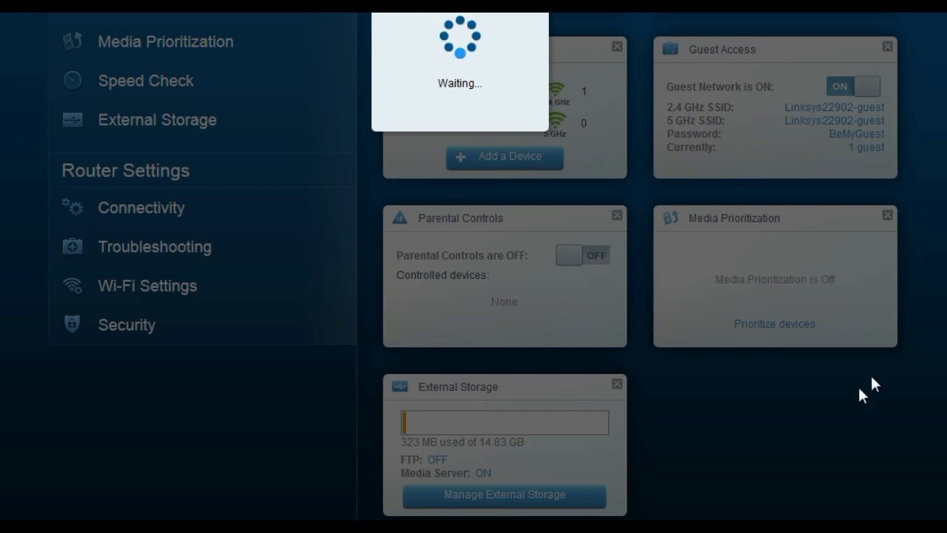
left_click(264, 411)
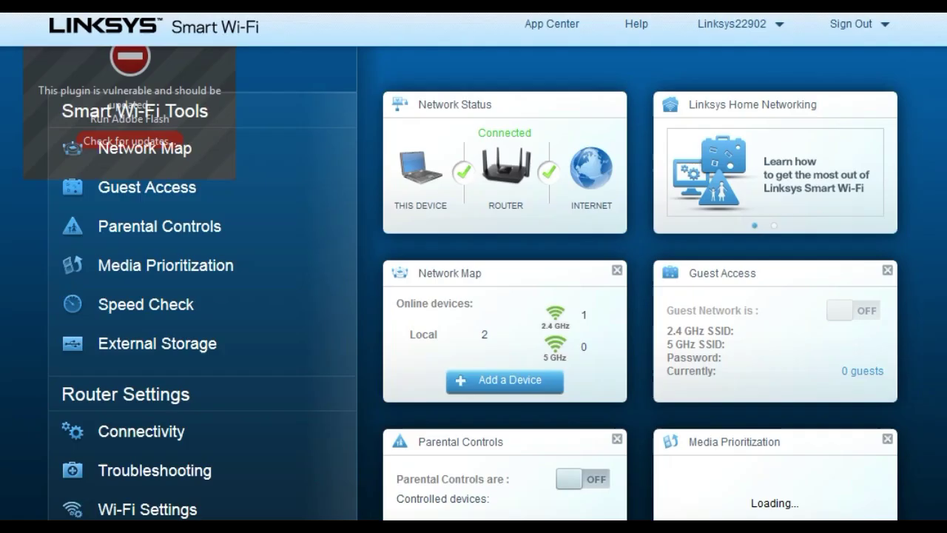
Step: View the Parental Controls and Speed Check pages, closing each to return to the router home page
left_click(209, 224)
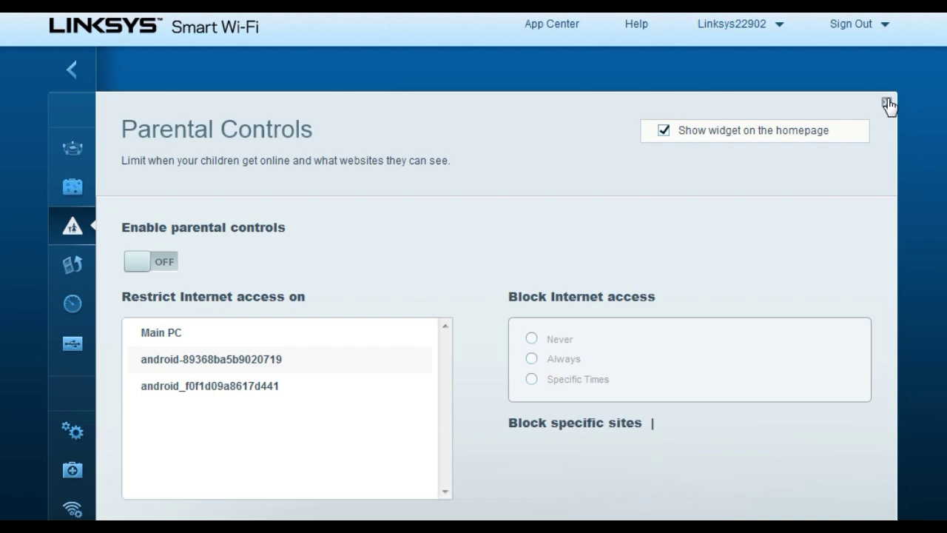
left_click(888, 103)
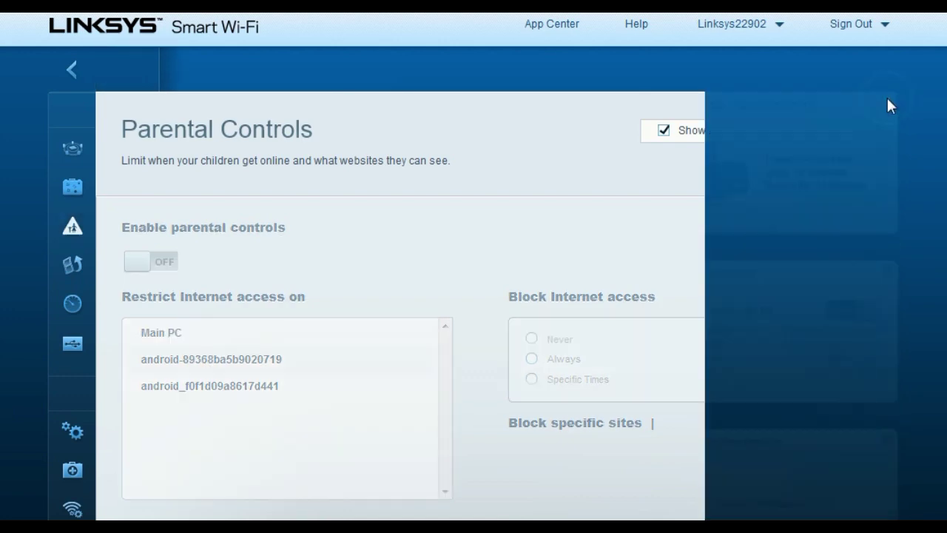
scroll(32, 238, "down", 1)
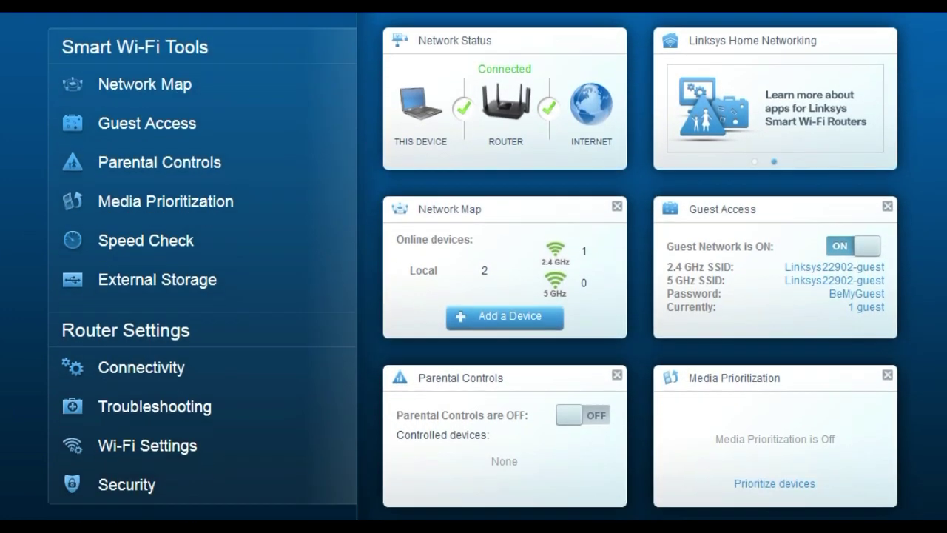
left_click(130, 233)
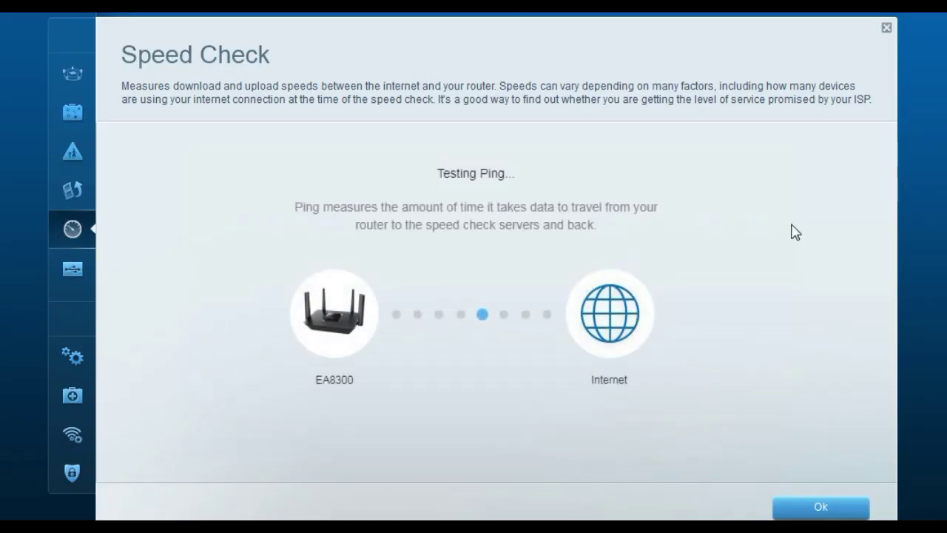
left_click(823, 507)
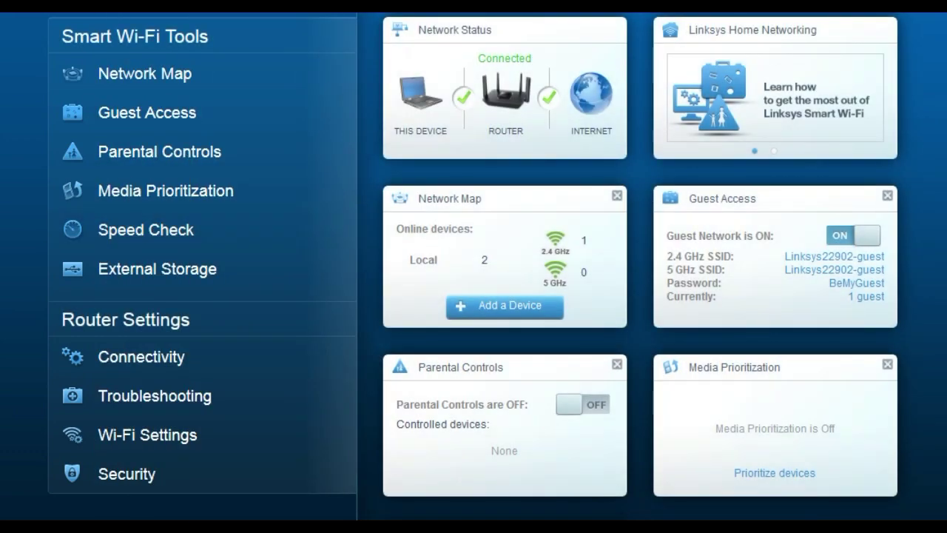
Step: Review the External Storage status page and close it
scroll(79, 224, "down", 2)
left_click(167, 196)
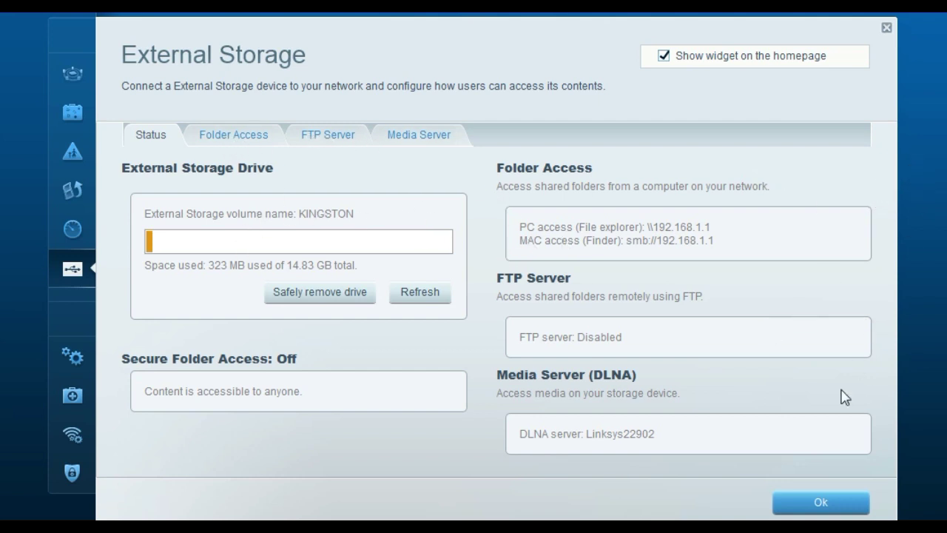
left_click(821, 503)
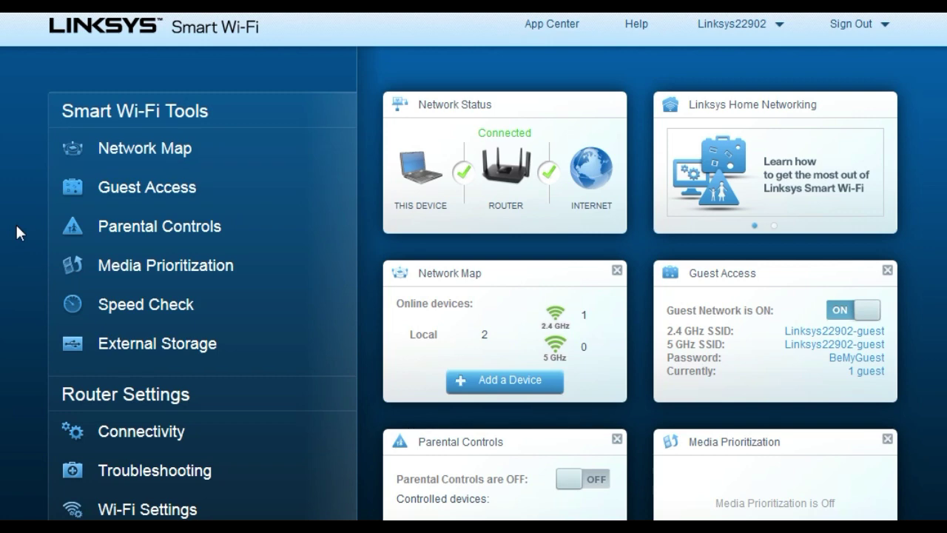
Step: Open the basic Connectivity settings and examine the router password and hint fields, closing the editor without entering anything
left_click(161, 433)
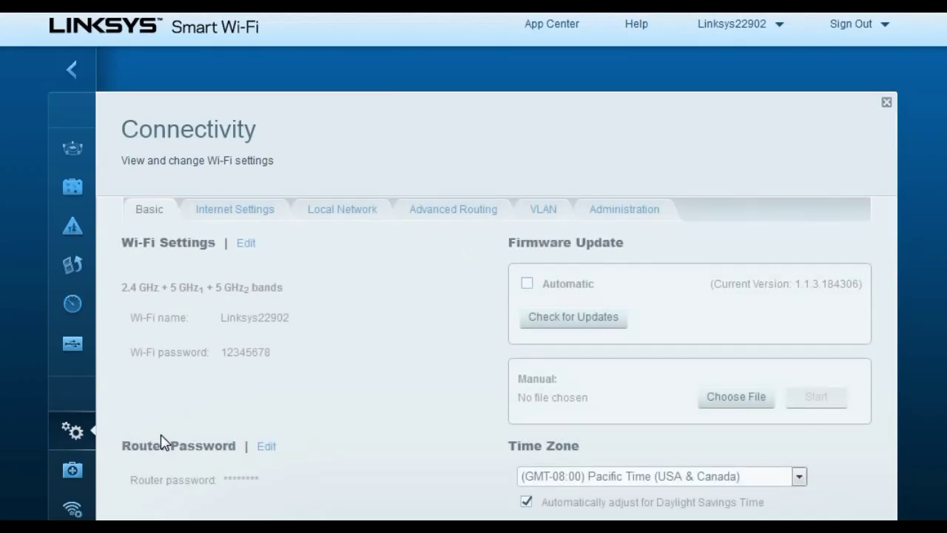
scroll(387, 370, "down", 1)
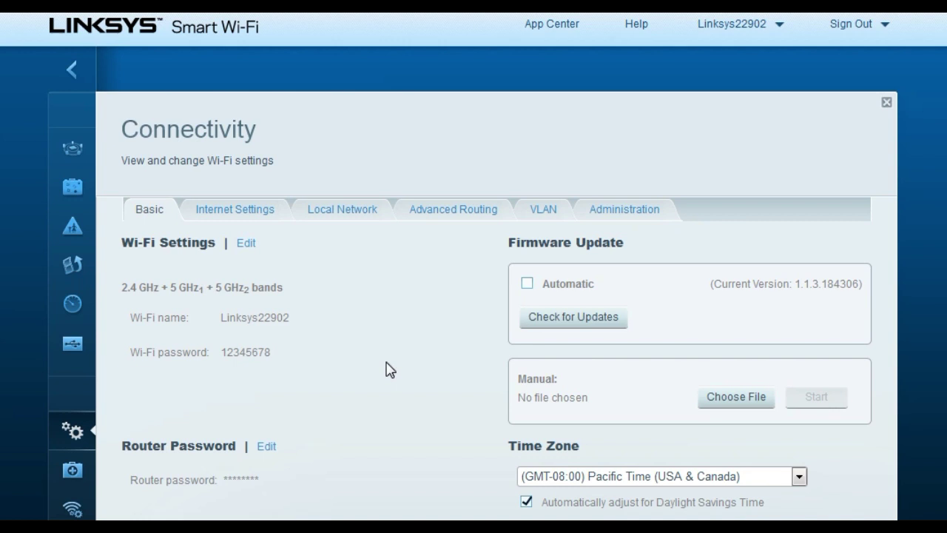
scroll(387, 370, "down", 1)
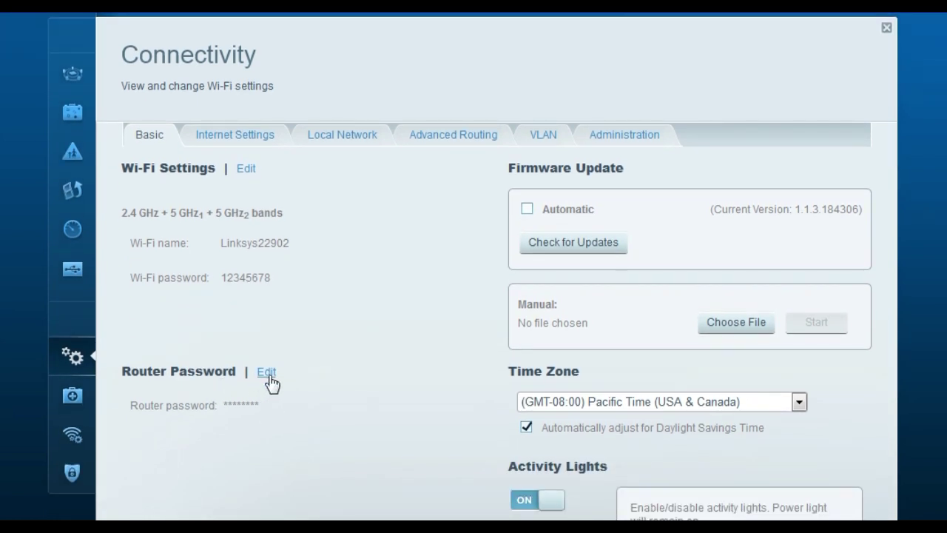
left_click(266, 372)
scroll(360, 349, "down", 1)
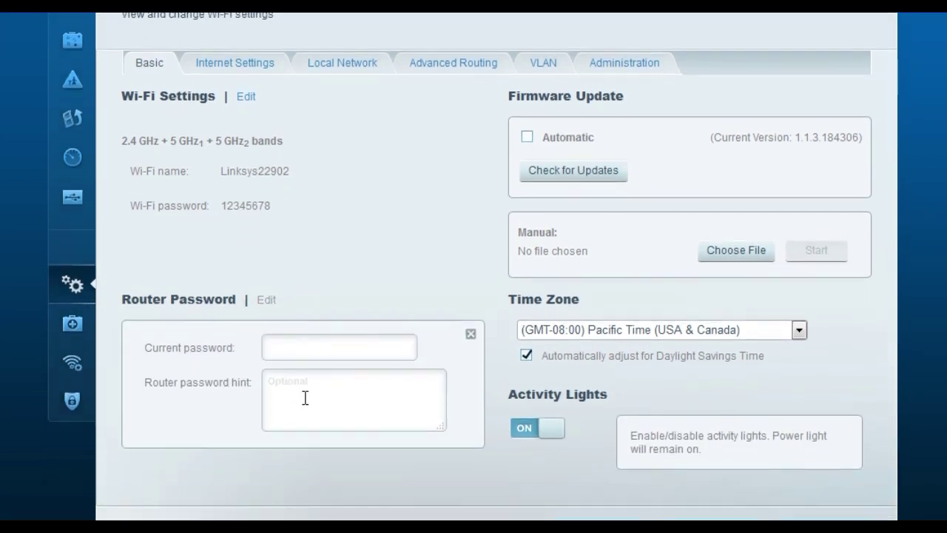
left_click(301, 348)
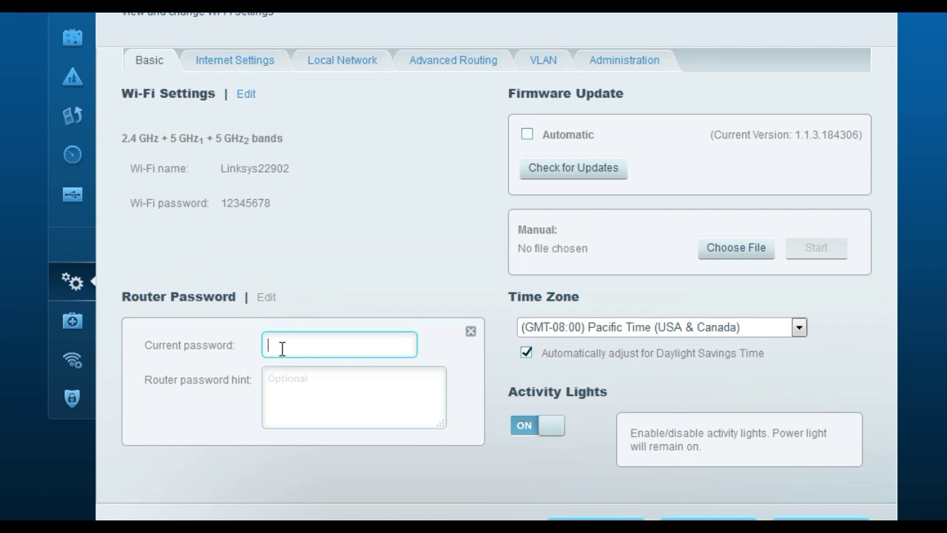
left_click(294, 390)
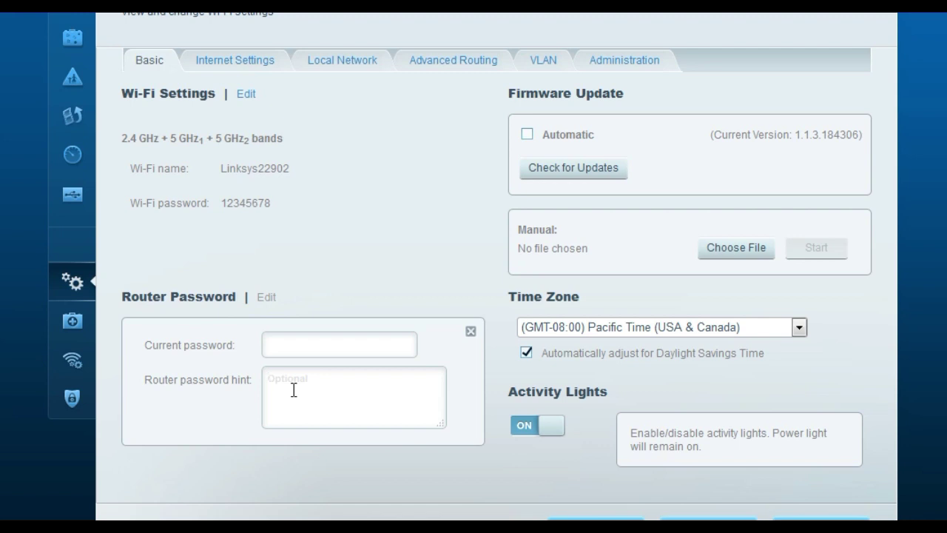
left_click(470, 333)
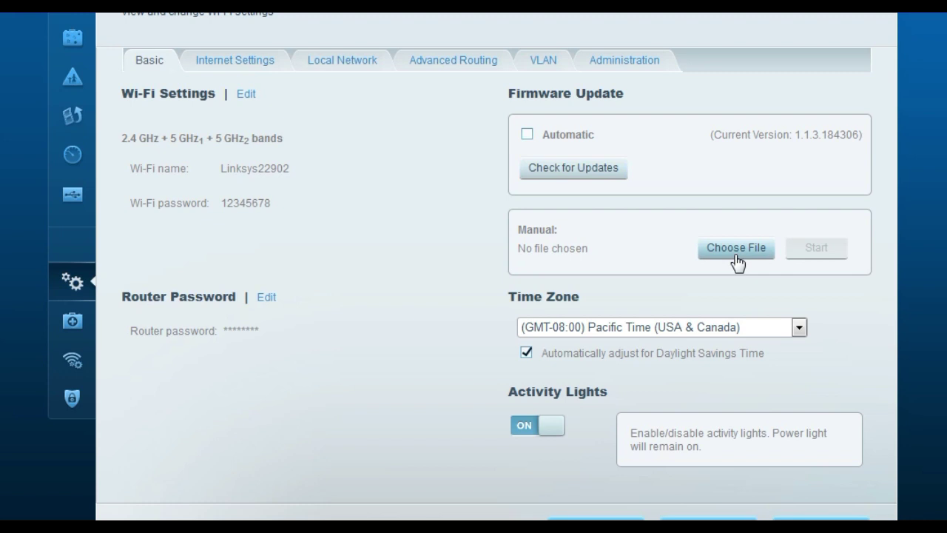
Step: Turn automatic firmware updates on and back off, and open the manual firmware file selection before cancelling it
left_click(527, 136)
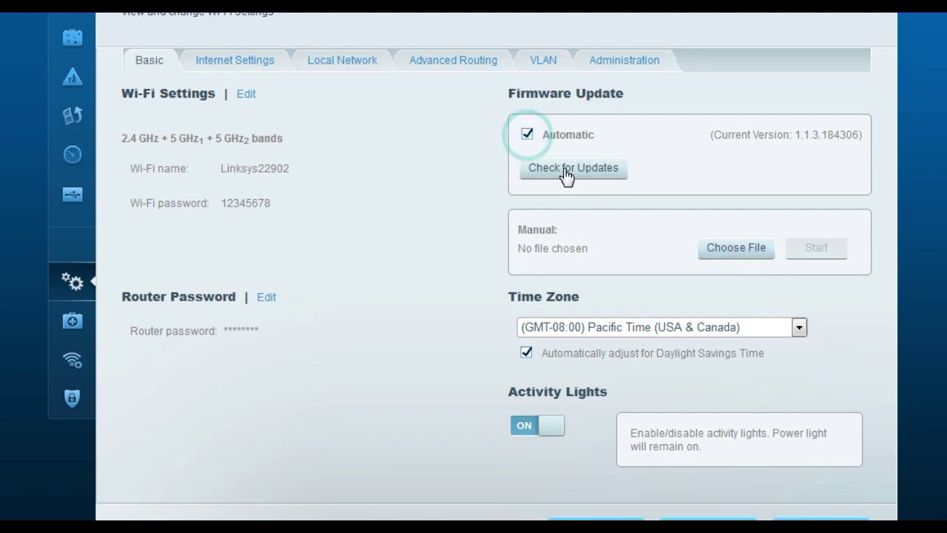
left_click(528, 136)
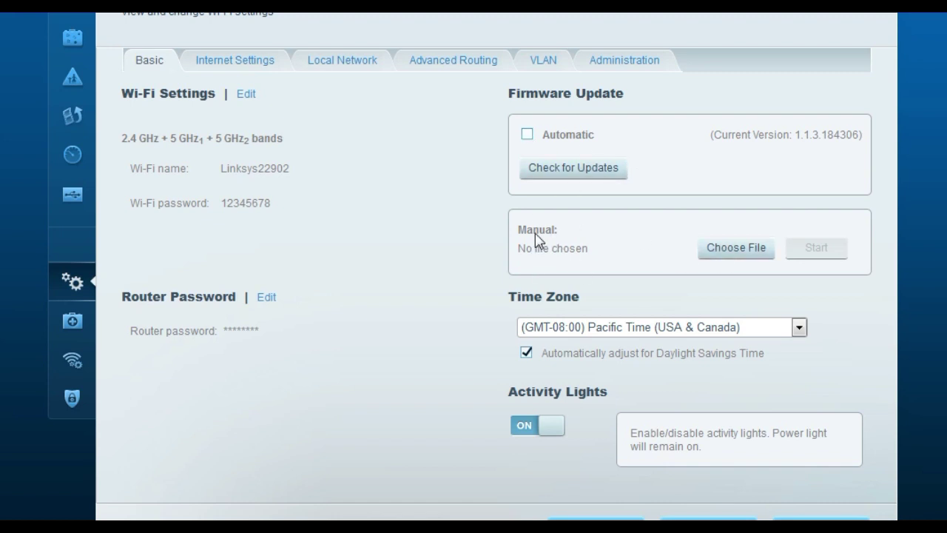
left_click(734, 260)
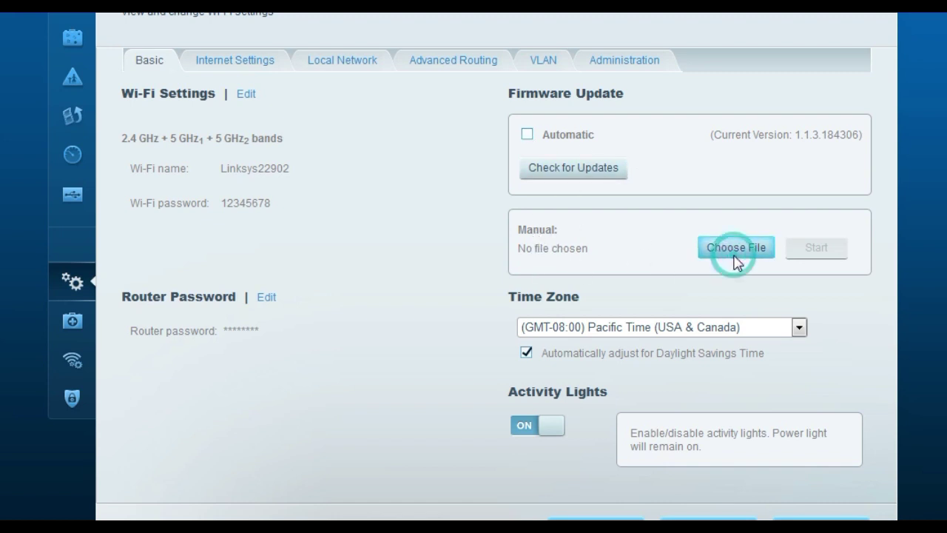
key("Escape")
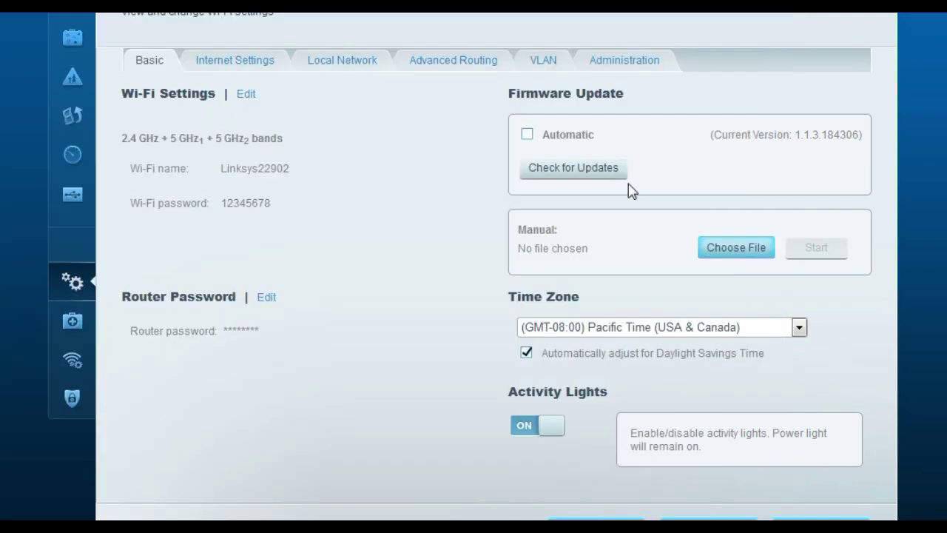